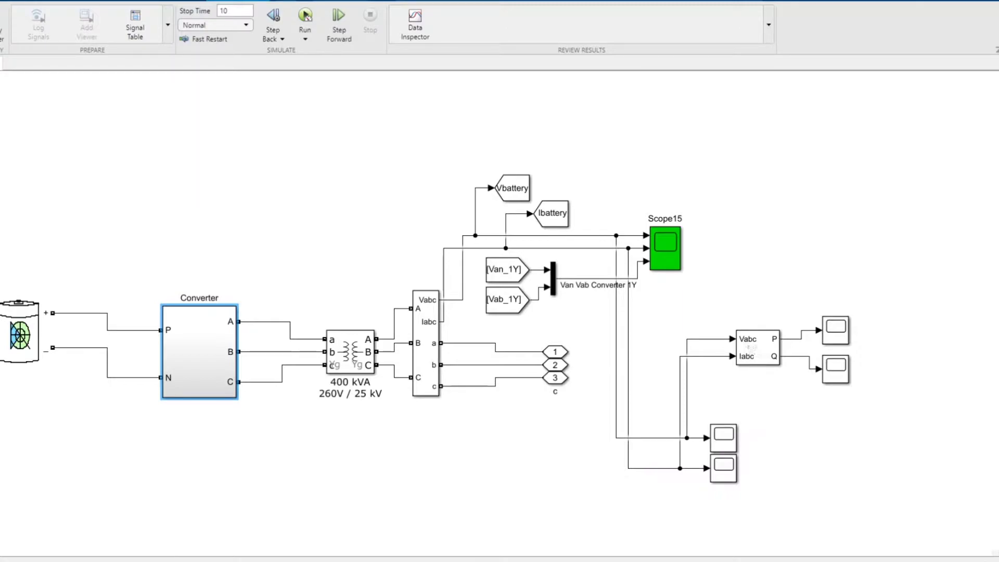
Go back up to the full model, then open Subsystem1 and its Converter block to view the VSC and Controller.
key("Escape")
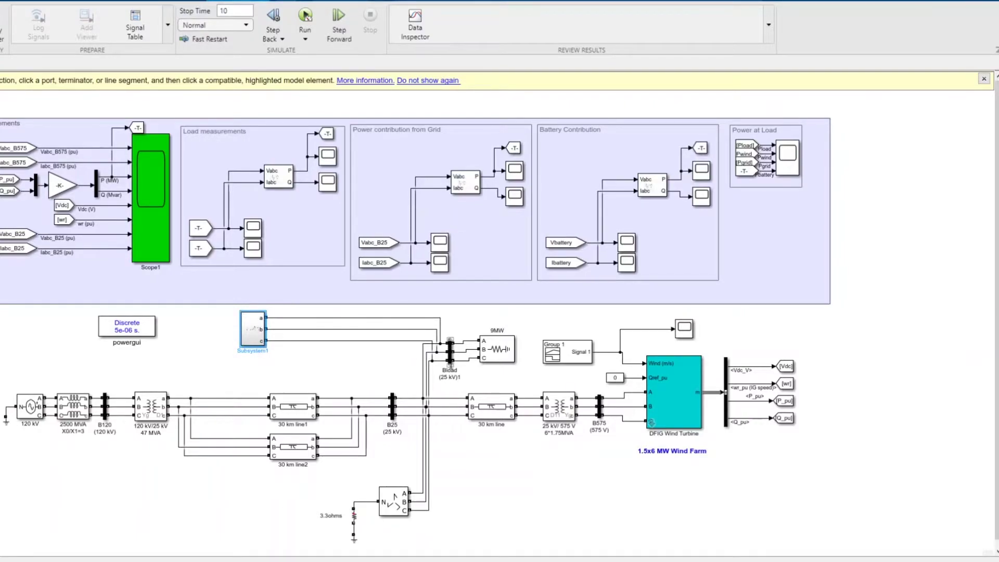
double_click(260, 329)
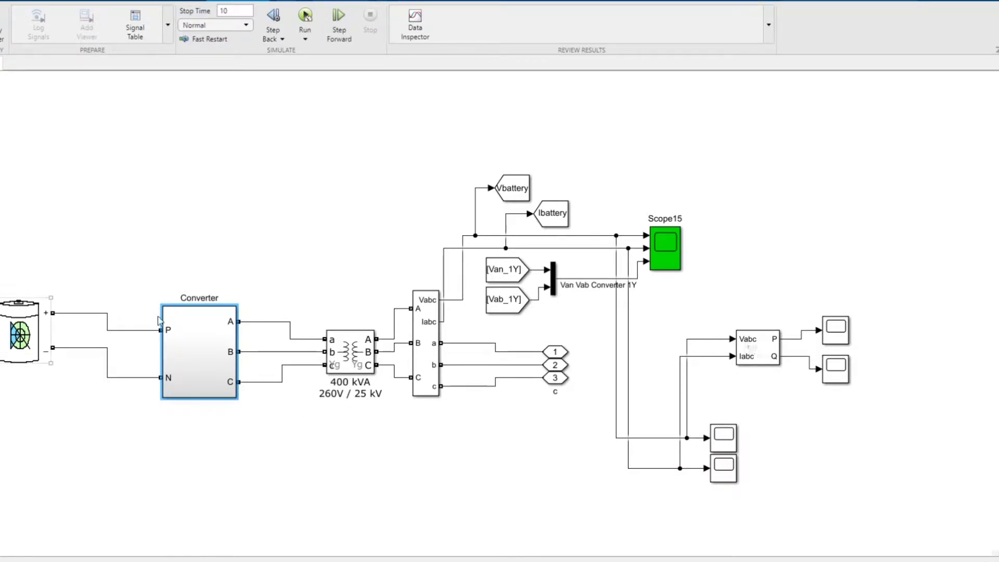
double_click(196, 357)
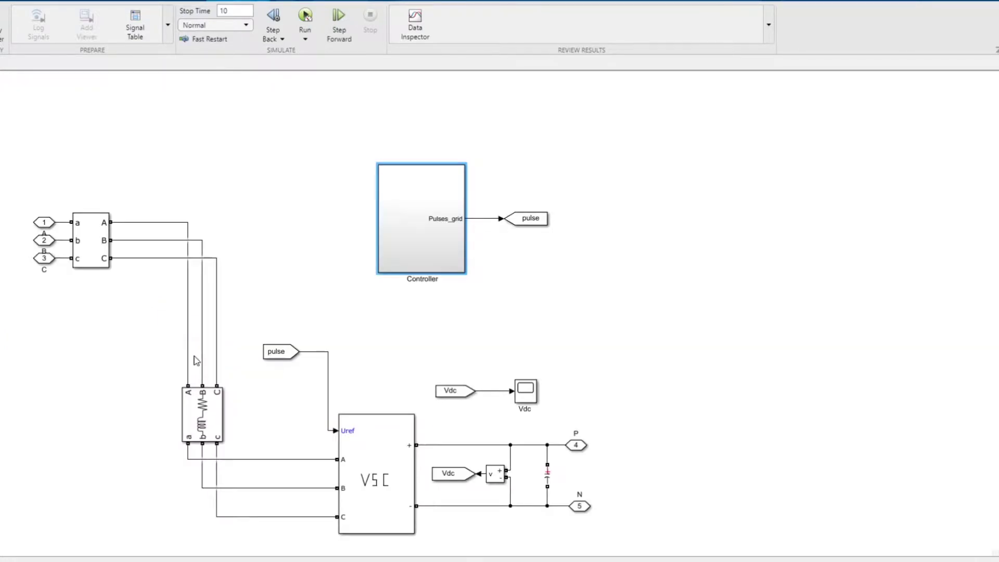
scroll(333, 468, "down", 2)
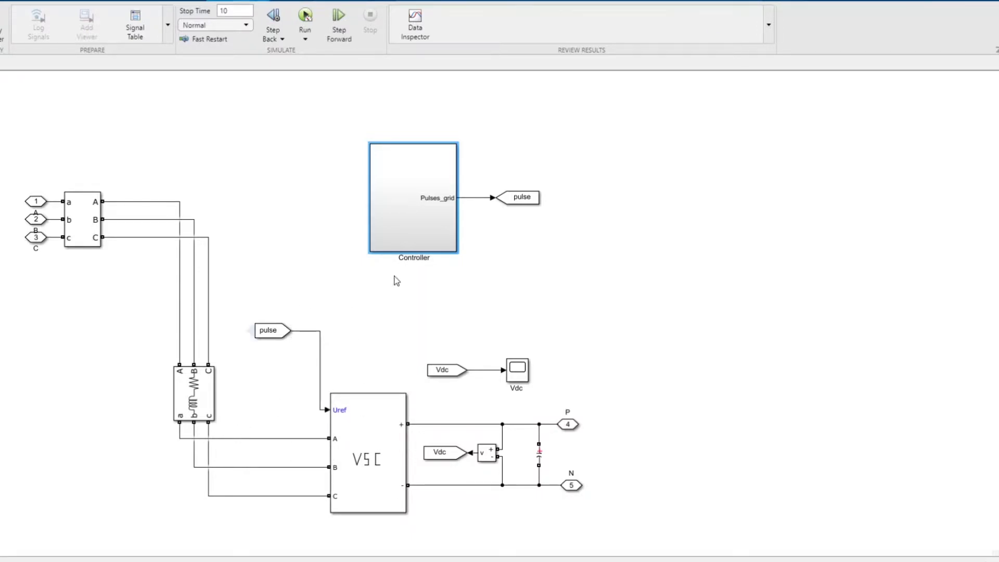
double_click(422, 224)
scroll(156, 105, "up", 1)
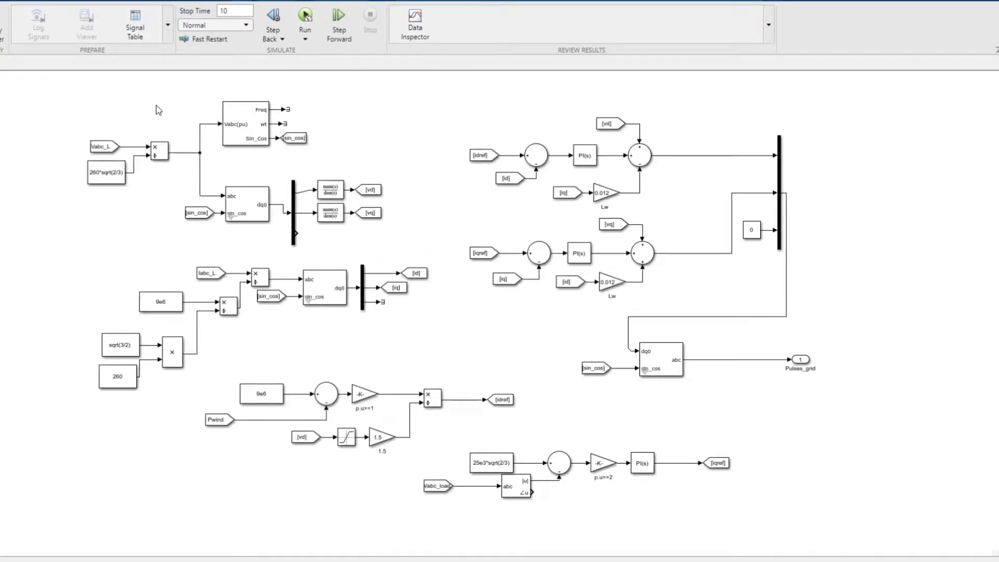
scroll(156, 105, "up", 2)
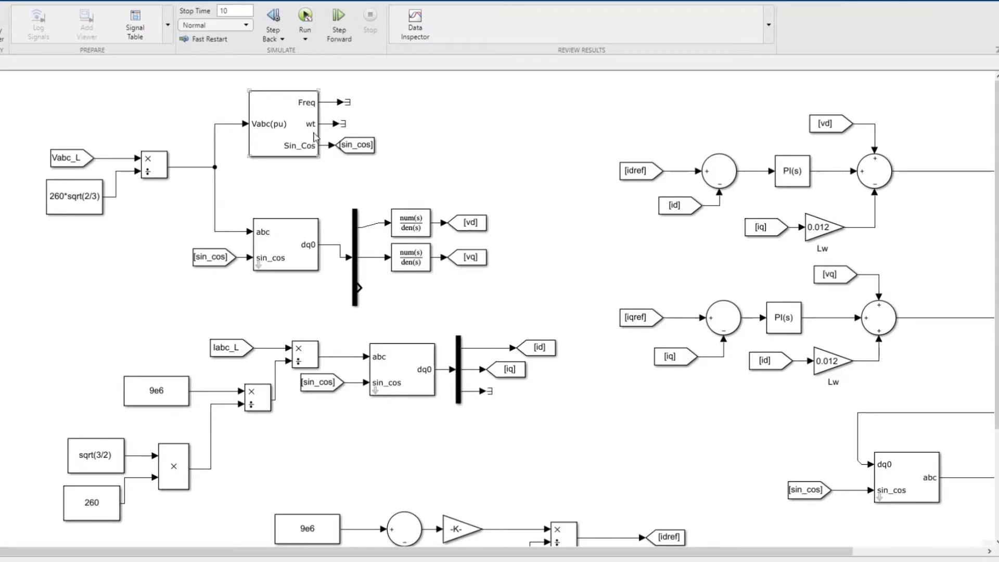
left_click(66, 162)
left_click(100, 96)
key("Escape")
key("Escape")
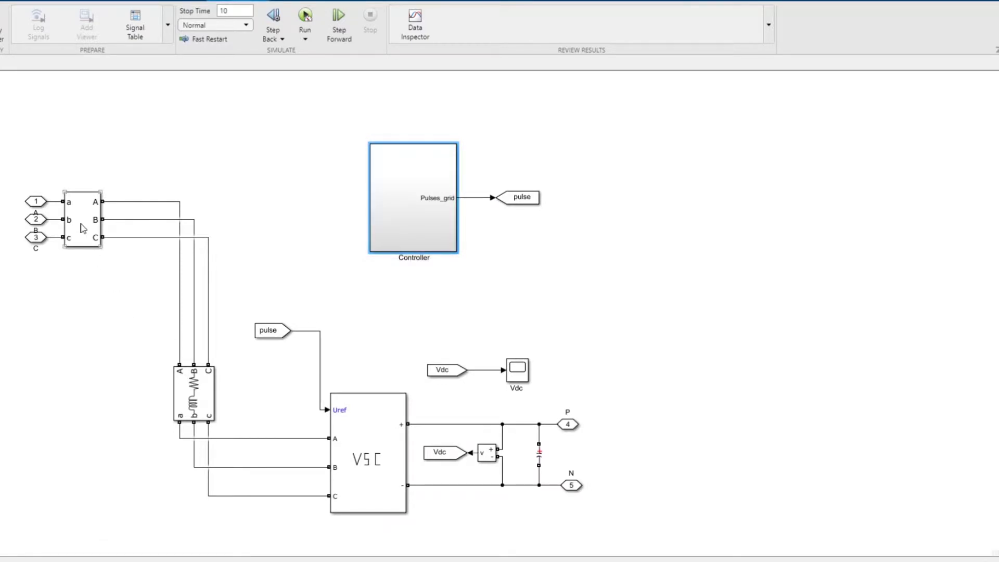
left_click(82, 225)
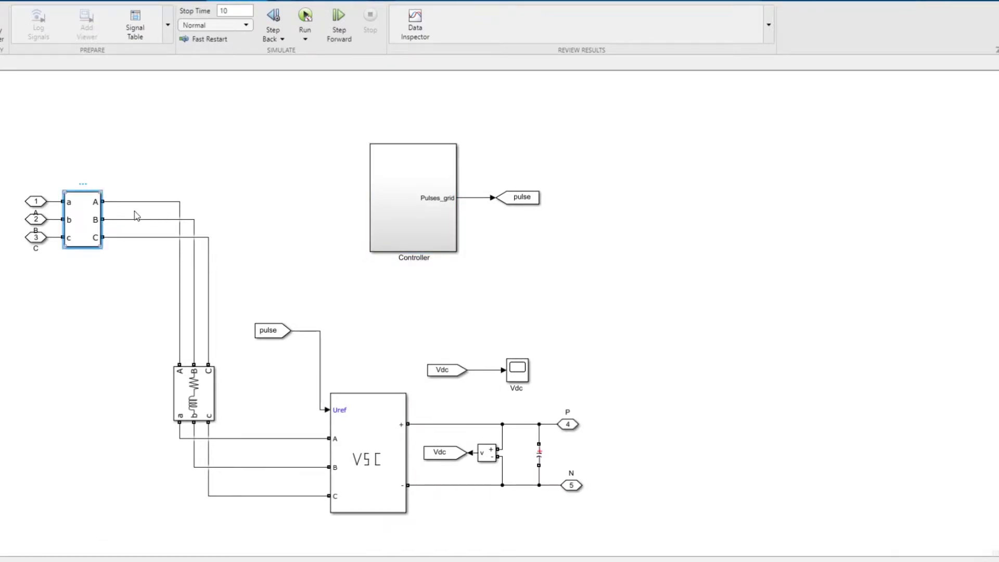
double_click(89, 223)
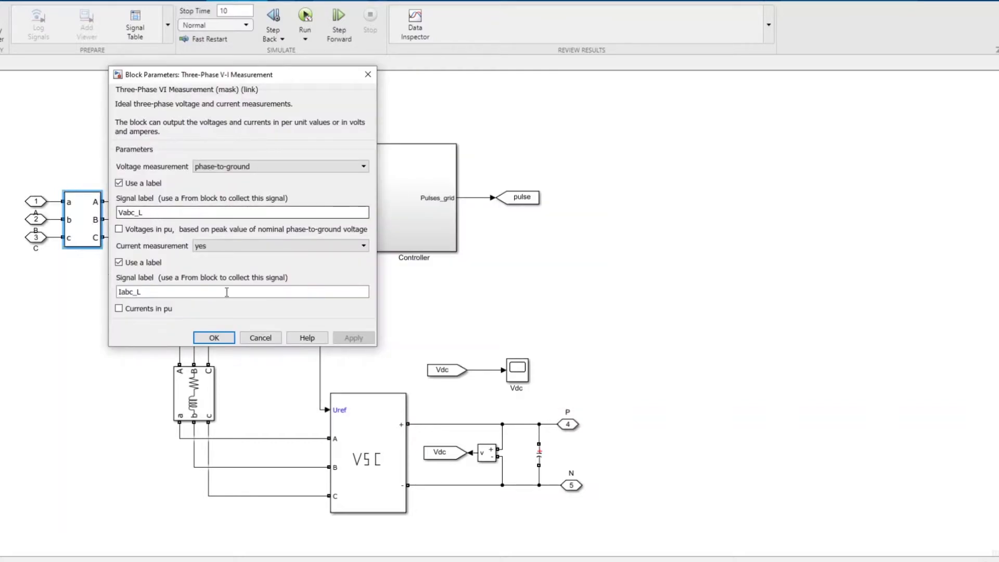
left_click(260, 338)
left_click(447, 222)
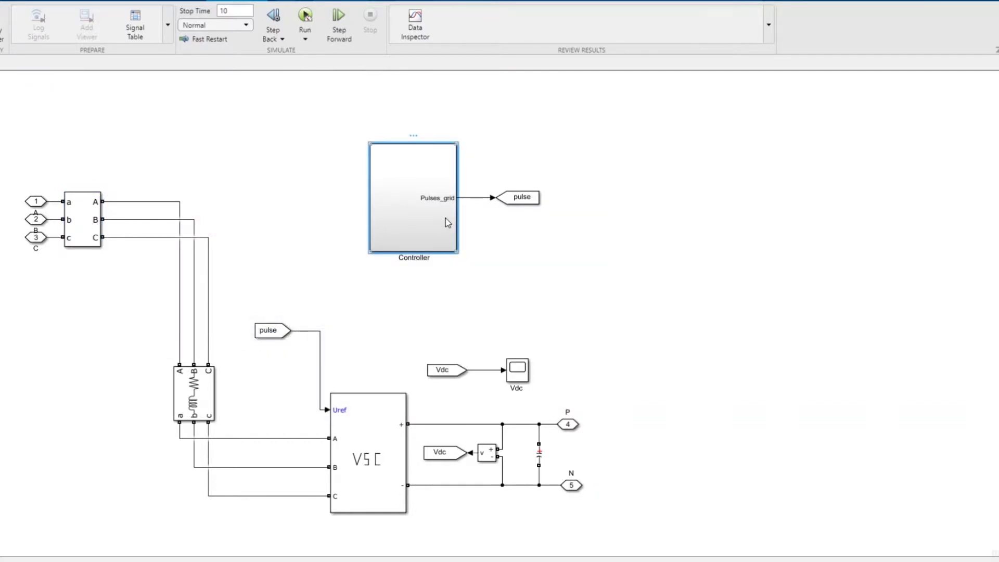
Open the Controller and inspect its abc-to-dq0 transform and [vd] Goto block.
double_click(447, 223)
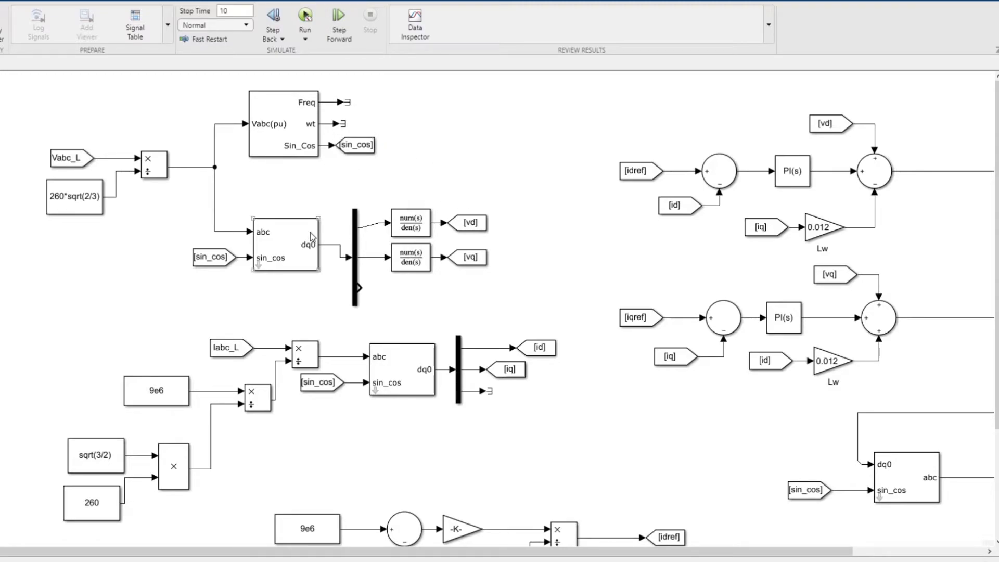
left_click(272, 262)
left_click(474, 224)
Inspect the 260*sqrt(2/3), 260 and 9e6 constant blocks and the product fed by Iabc_L.
left_click(59, 186)
left_click(82, 509)
left_click(161, 409)
left_click(86, 379)
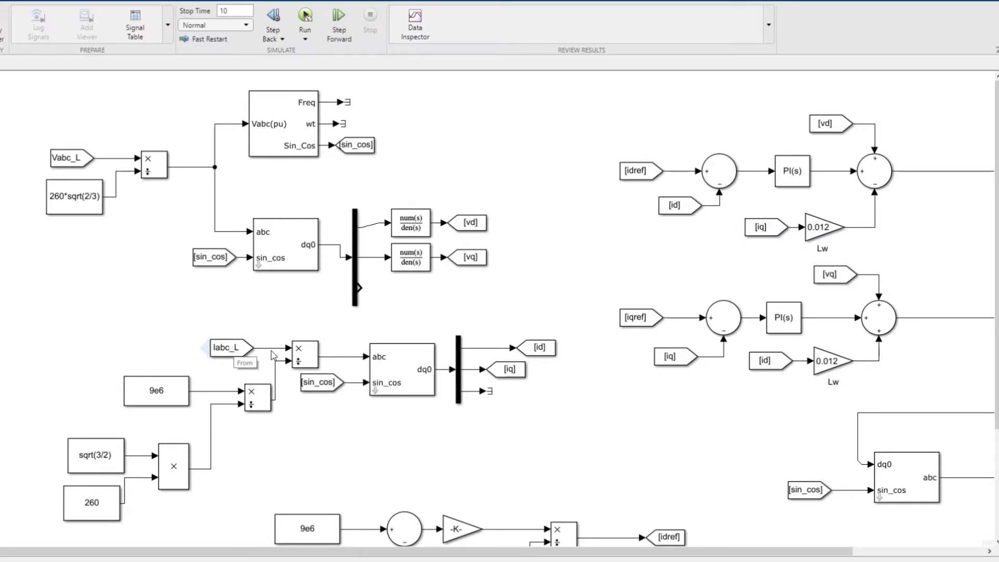
left_click(308, 359)
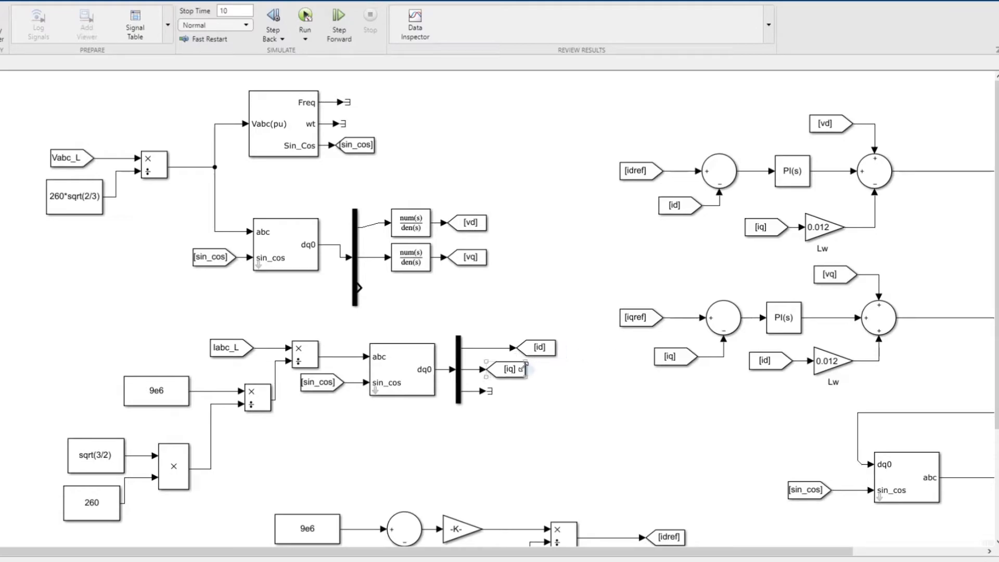
scroll(573, 413, "down", 1)
scroll(573, 414, "down", 1)
scroll(604, 500, "down", 1)
scroll(677, 545, "up", 3)
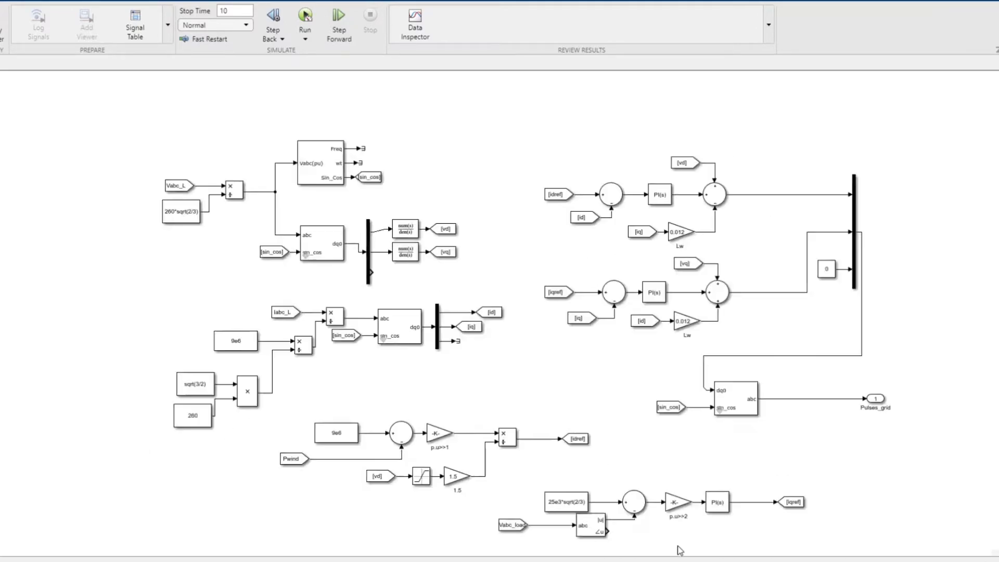
scroll(460, 236, "down", 2)
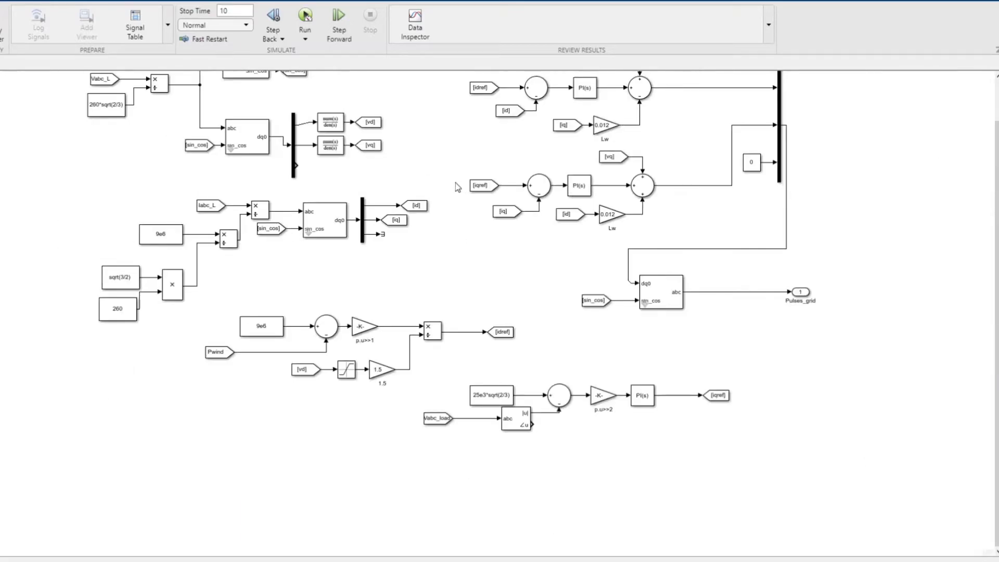
left_click(426, 207)
scroll(427, 208, "up", 2)
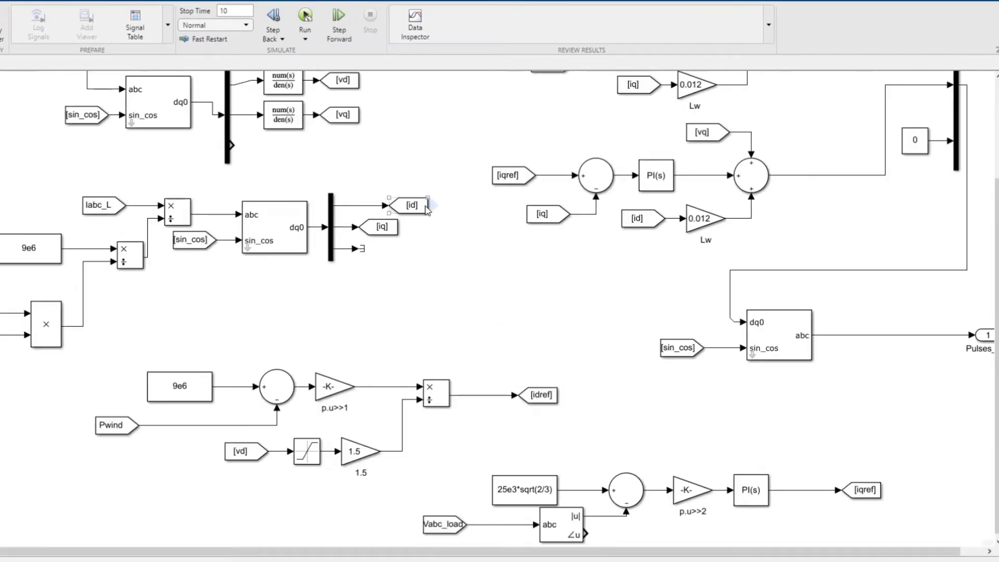
left_click(382, 229)
left_click(407, 210)
left_click(301, 297)
left_click(181, 389)
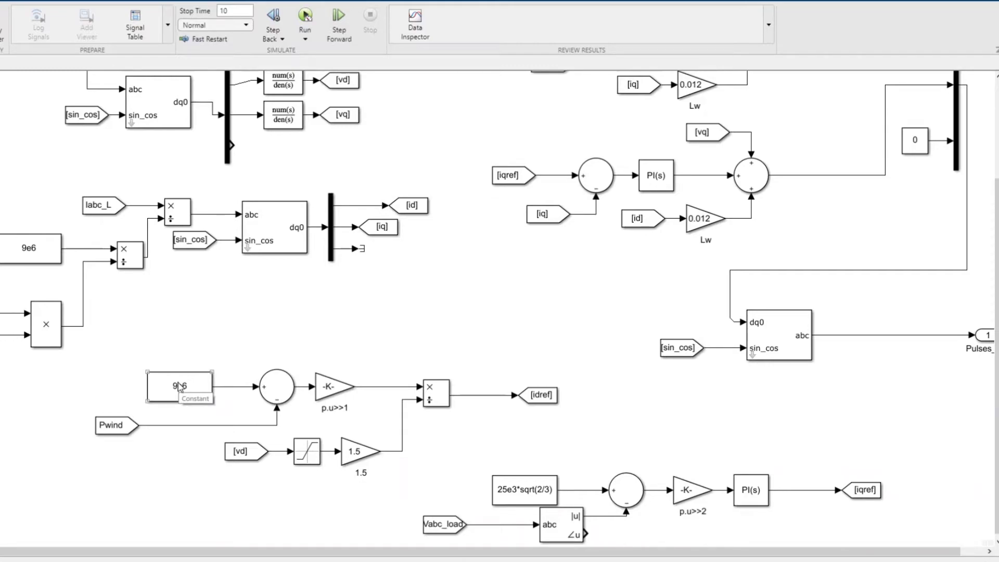
left_click(298, 411)
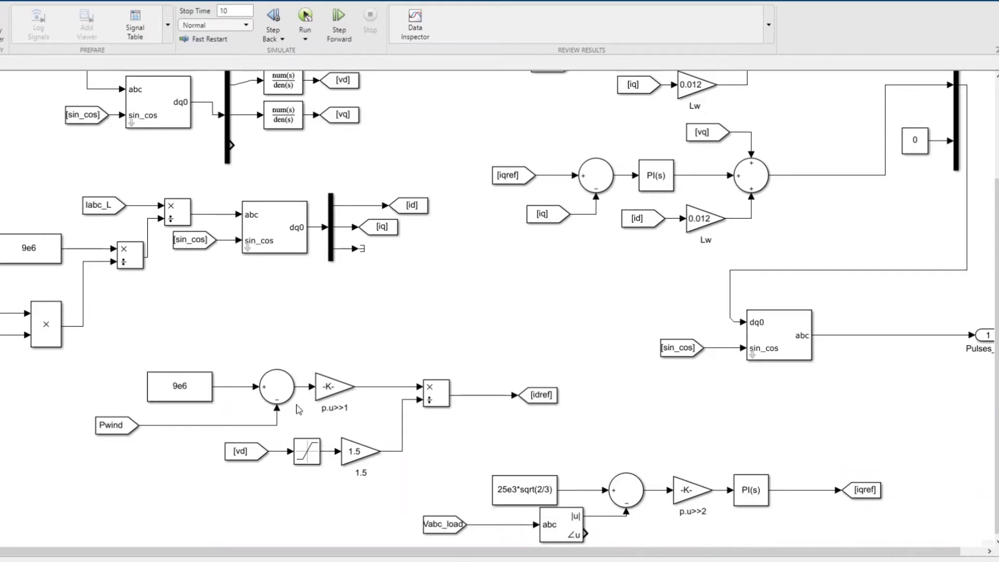
left_click(331, 393)
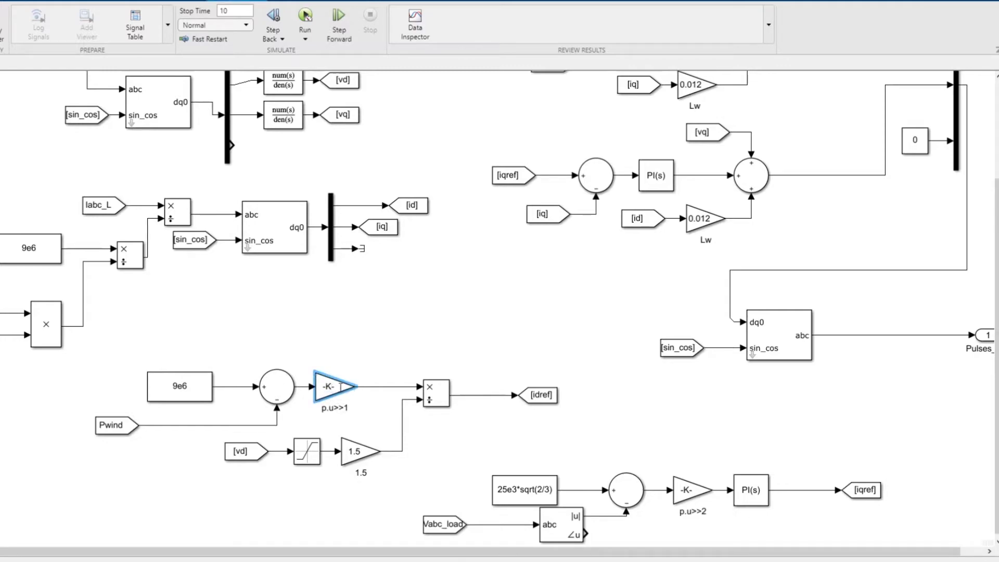
double_click(336, 386)
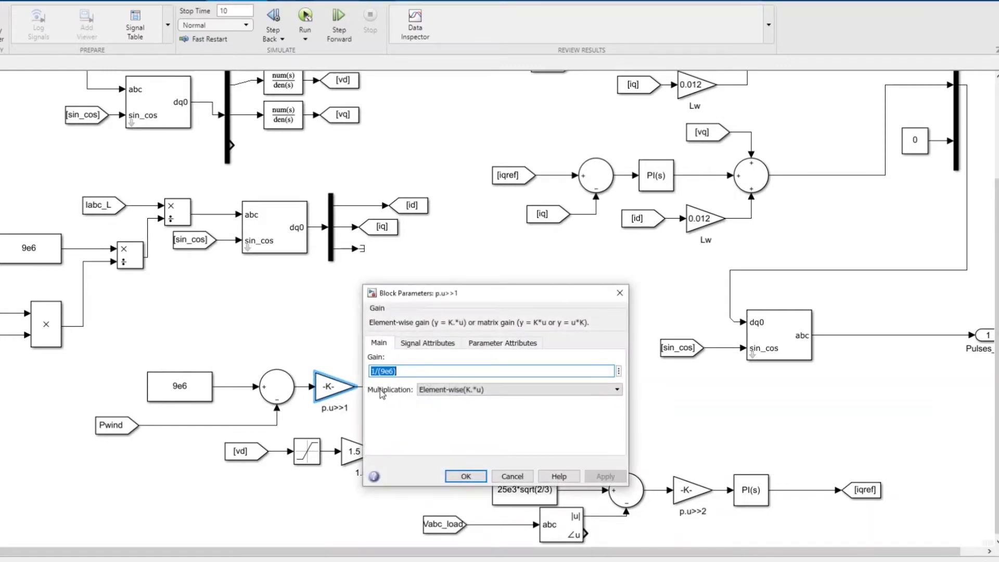
left_click(619, 293)
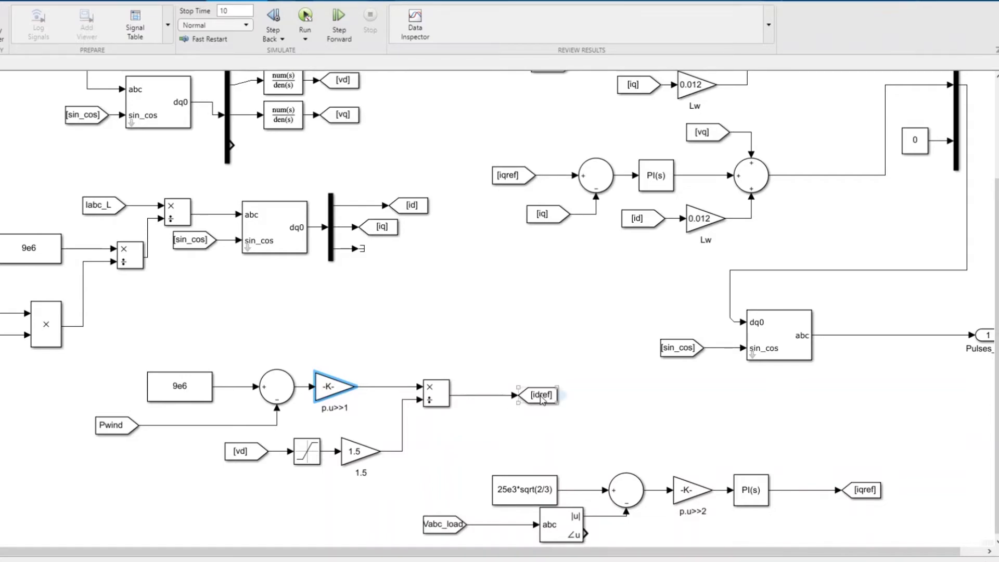
scroll(671, 281, "down", 1)
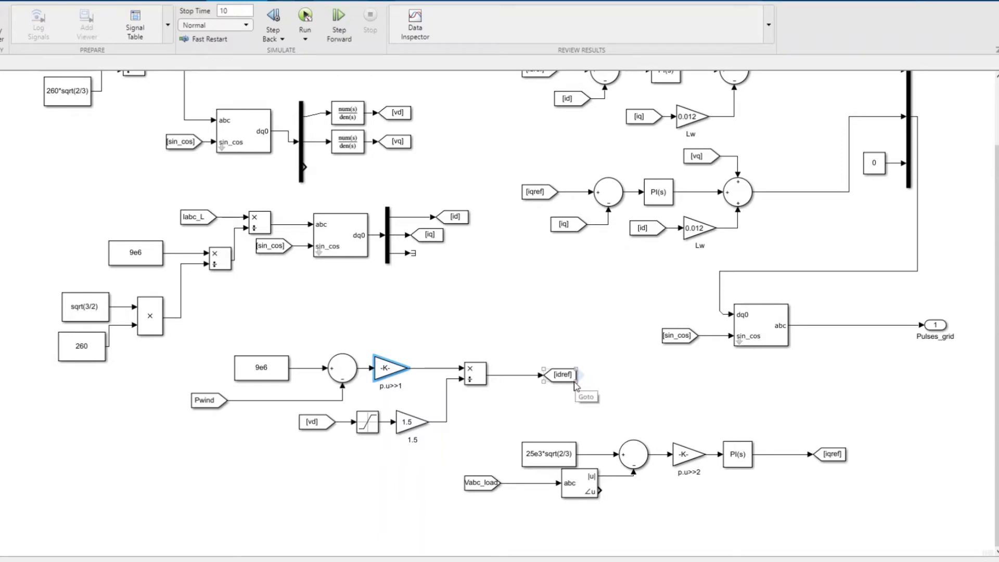
scroll(894, 507, "up", 2)
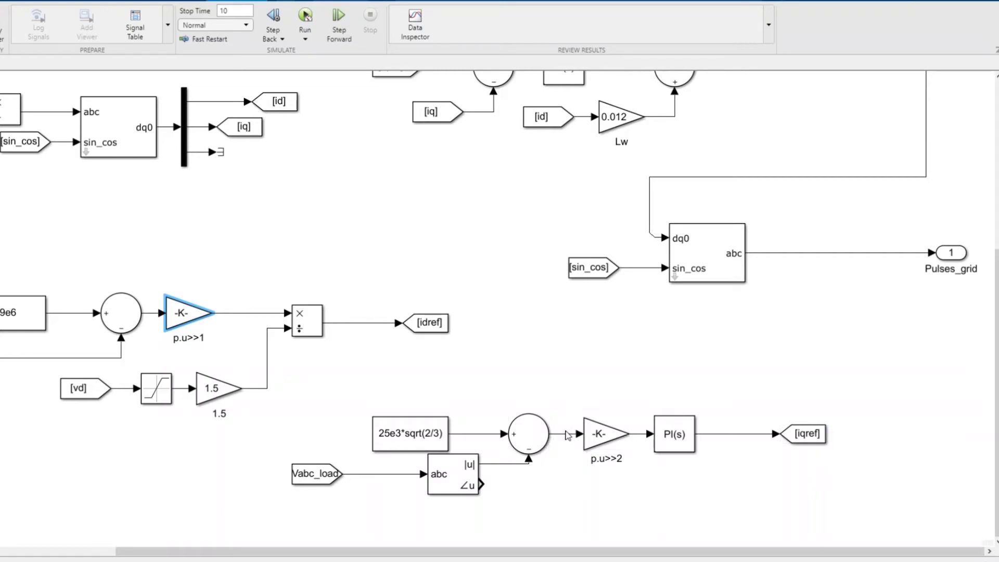
scroll(798, 438, "down", 3)
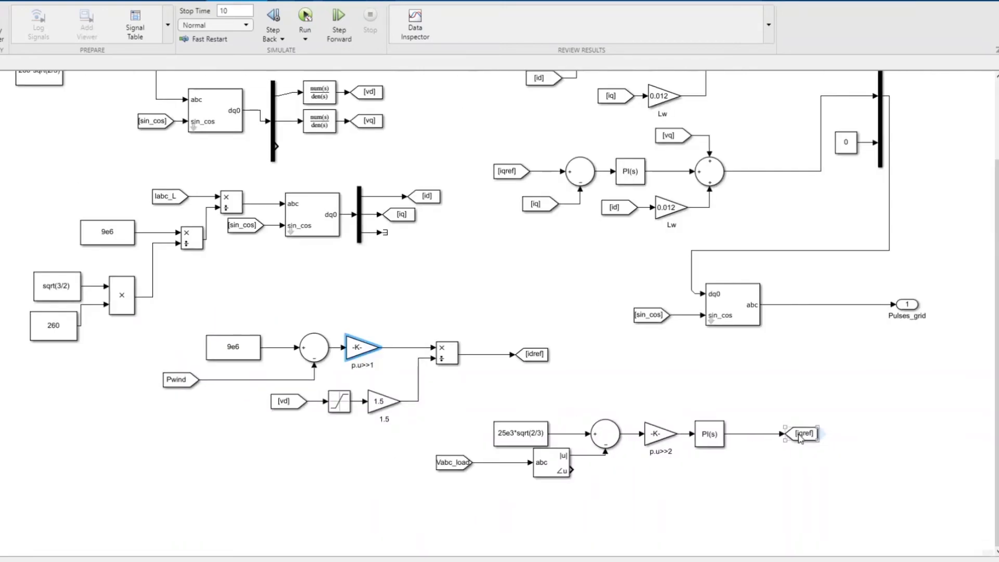
scroll(608, 98, "up", 3)
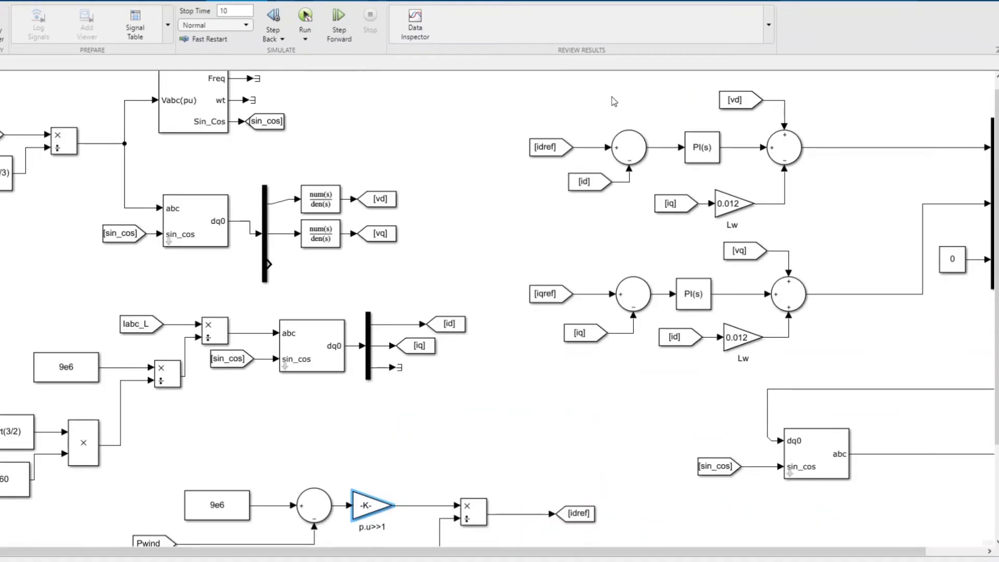
scroll(559, 252, "down", 3)
scroll(923, 262, "up", 2)
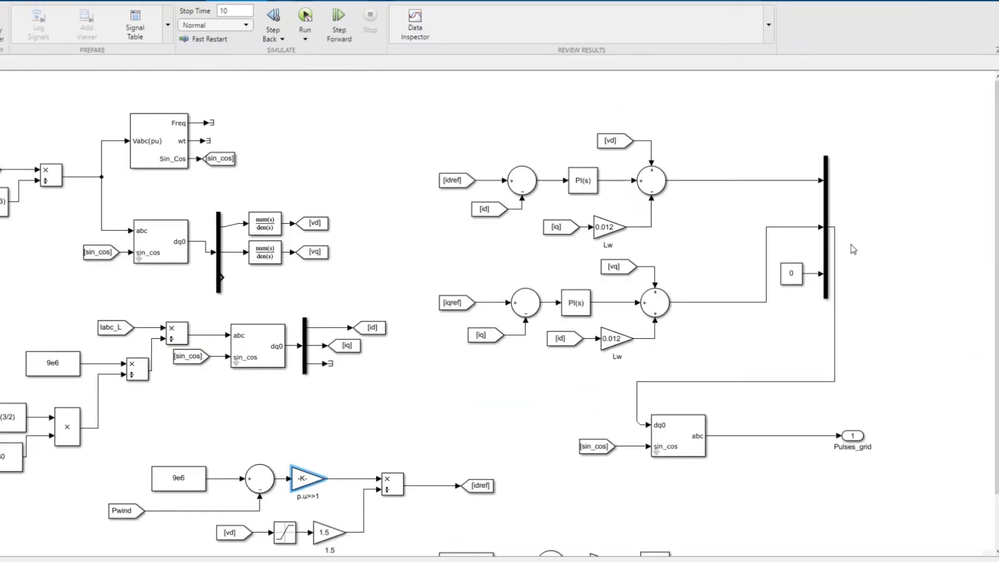
left_click(484, 210)
left_click(512, 202)
left_click(832, 183)
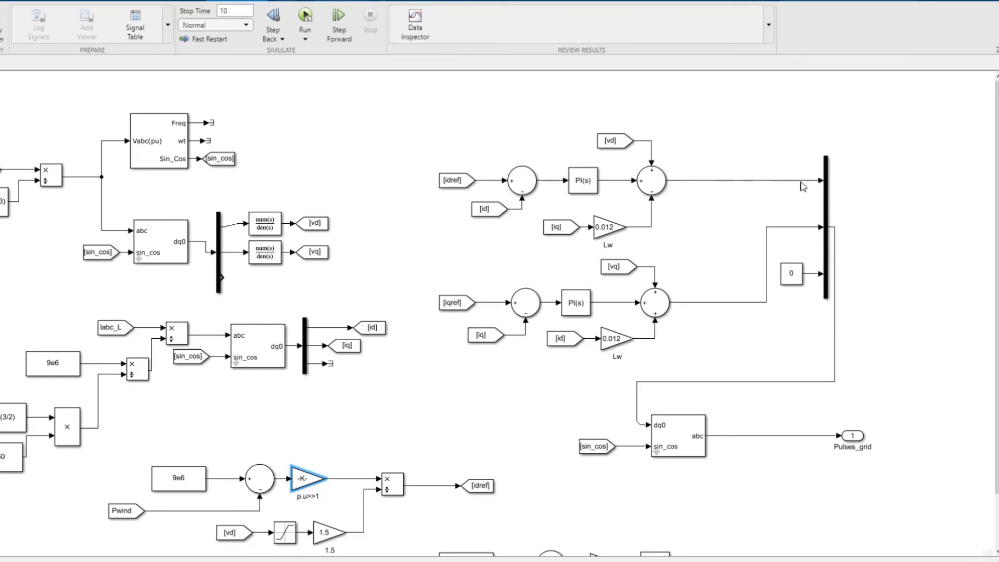
left_click(694, 426)
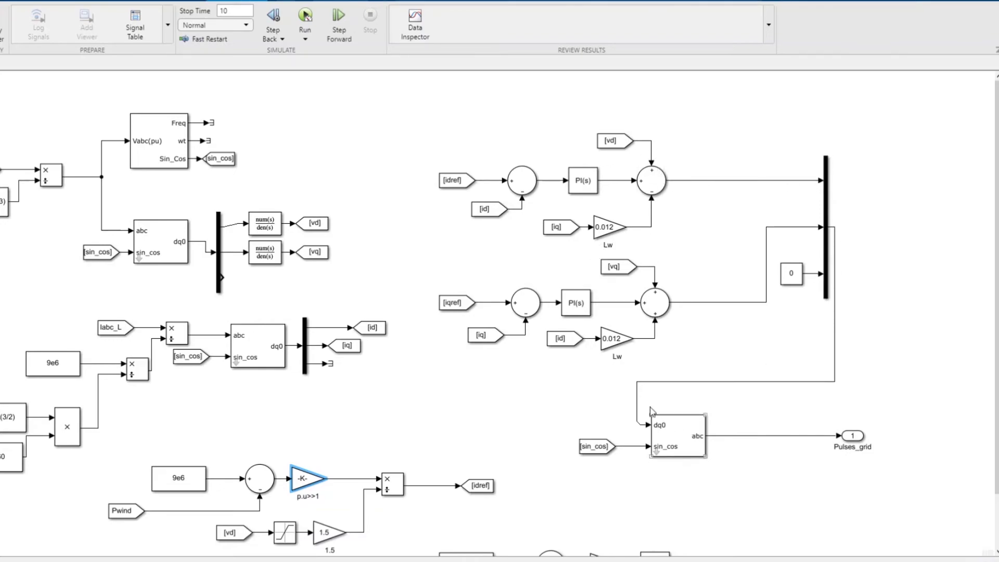
left_click(686, 393)
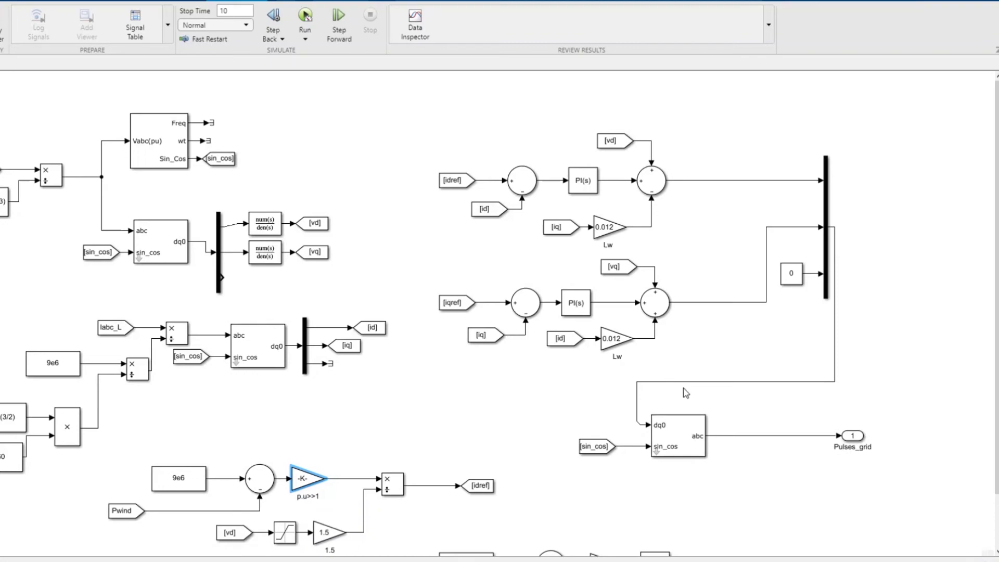
left_click(675, 448)
left_click(472, 339)
scroll(465, 347, "down", 5)
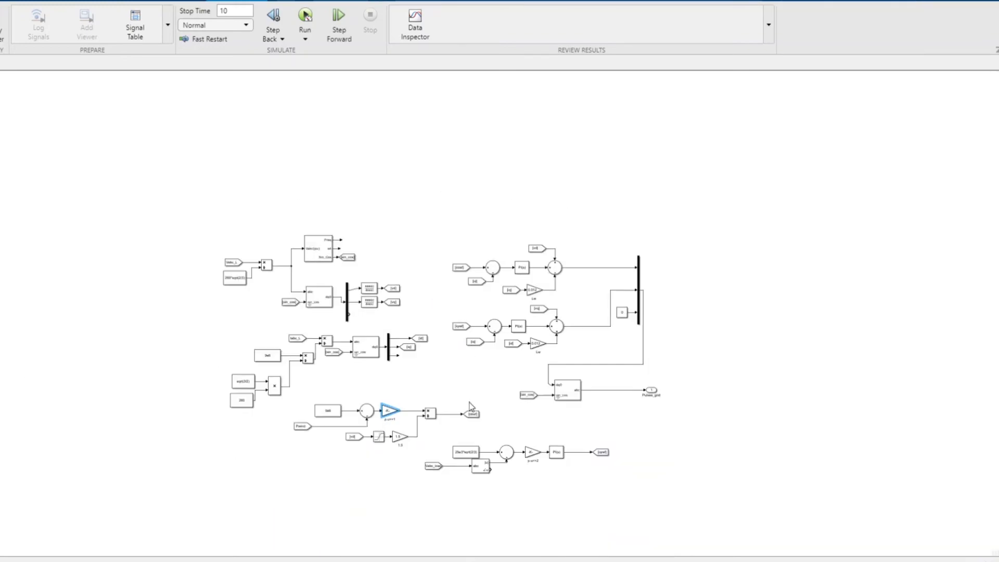
scroll(471, 406, "up", 5)
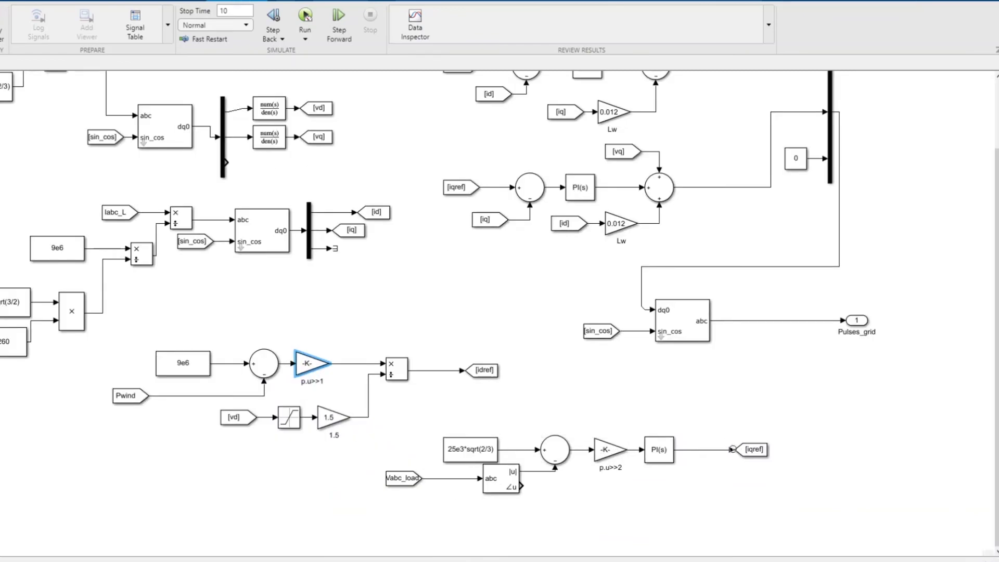
scroll(489, 388, "down", 2)
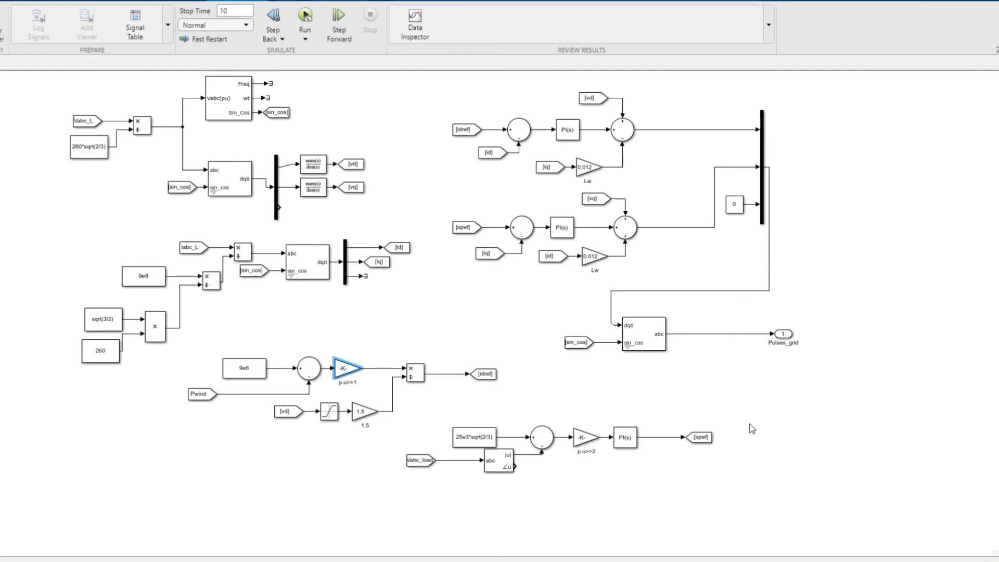
scroll(848, 158, "up", 1)
key("space")
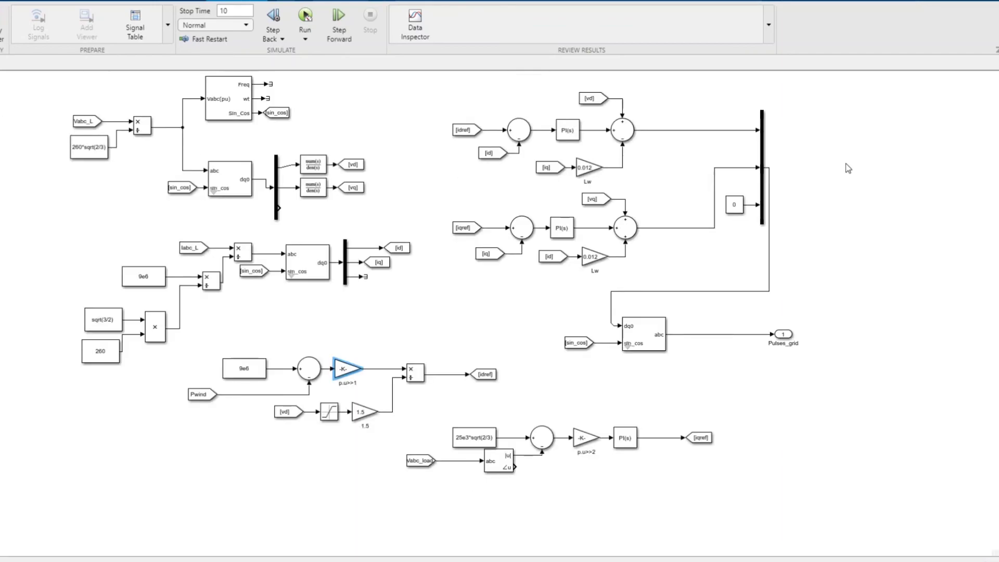
scroll(270, 116, "up", 2)
scroll(270, 163, "down", 1)
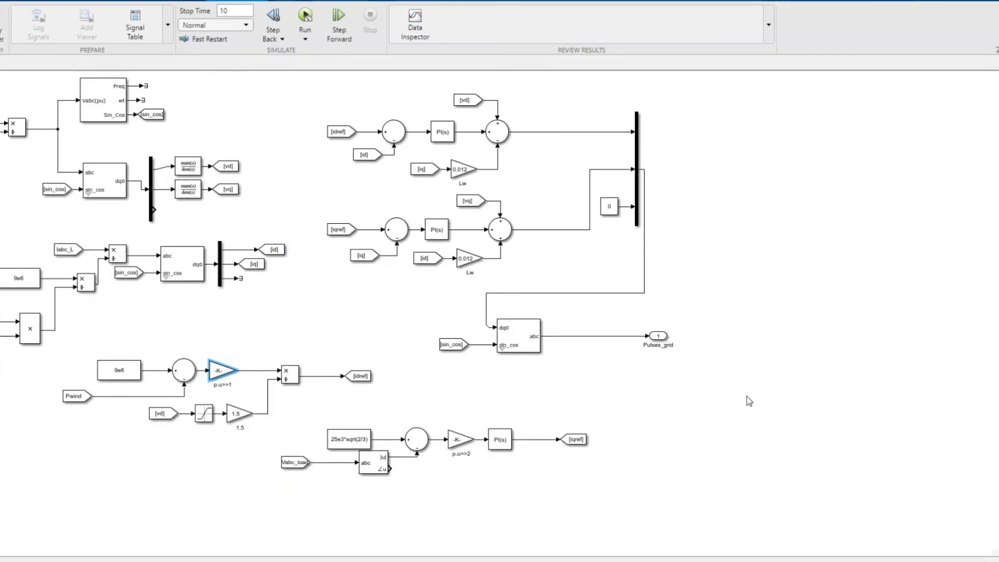
left_click(575, 442)
left_click(168, 500)
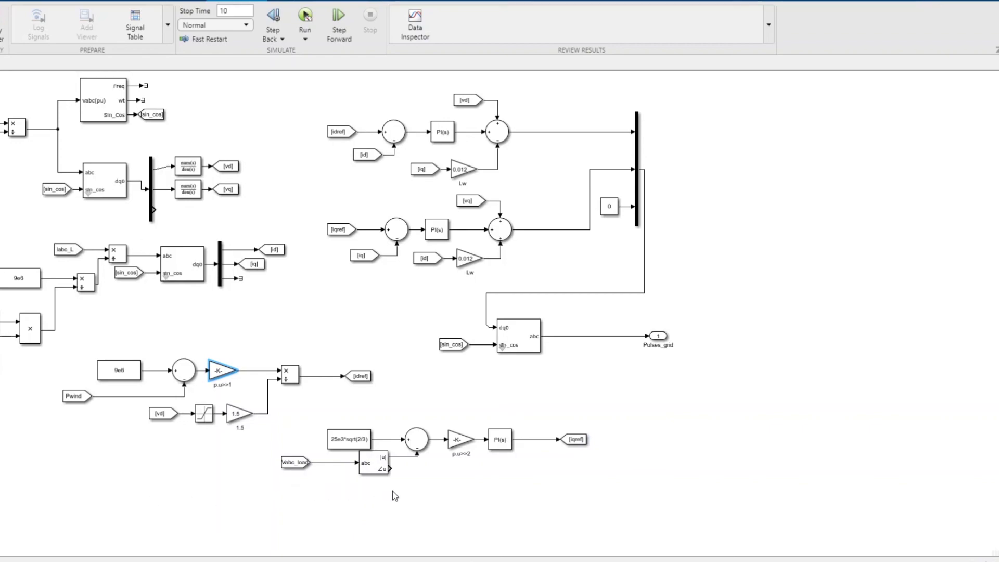